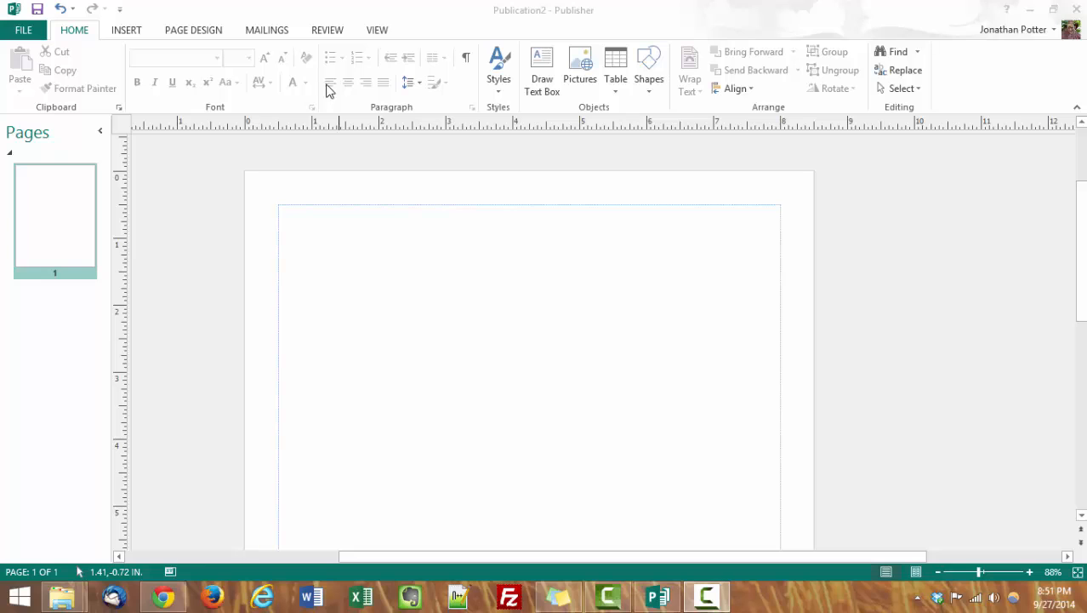
# Start a new custom page size named Money with a width of 4 inches and a height of 2 inches
pyautogui.click(206, 32)
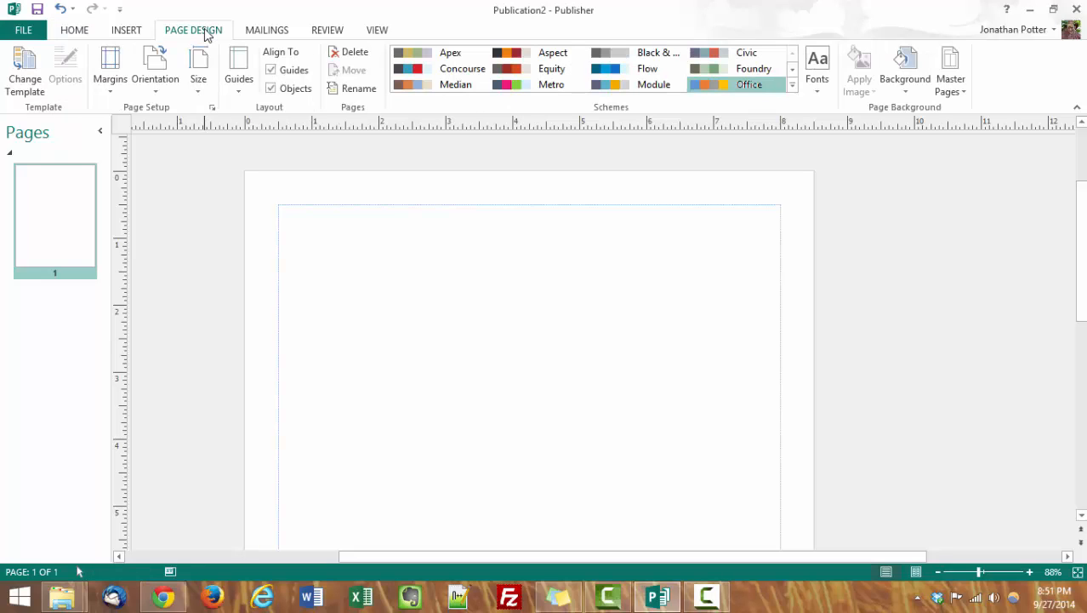
pyautogui.click(207, 99)
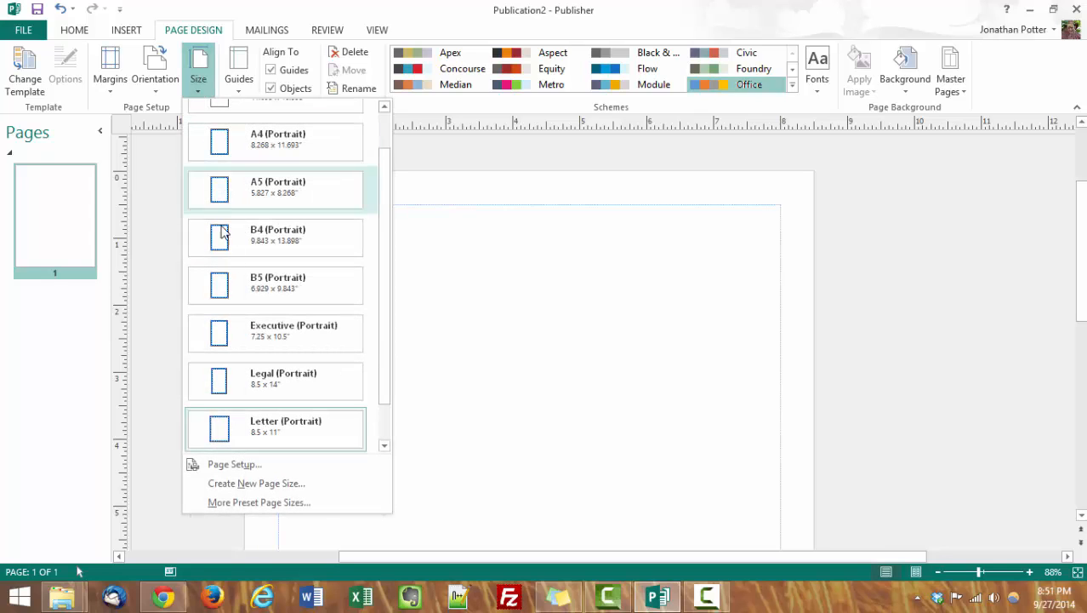
pyautogui.click(298, 483)
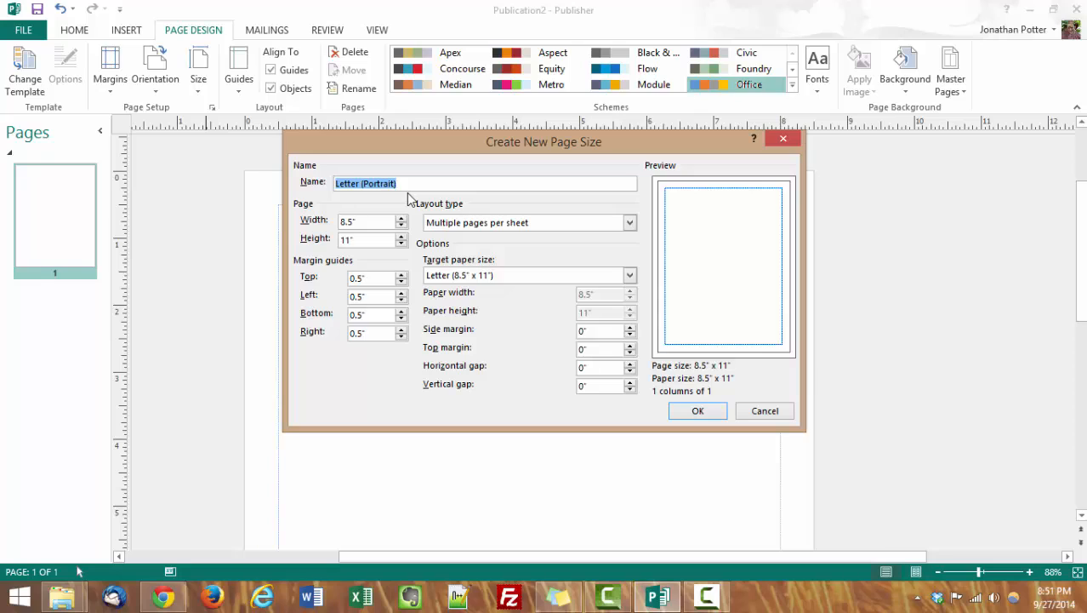
pyautogui.write('Money')
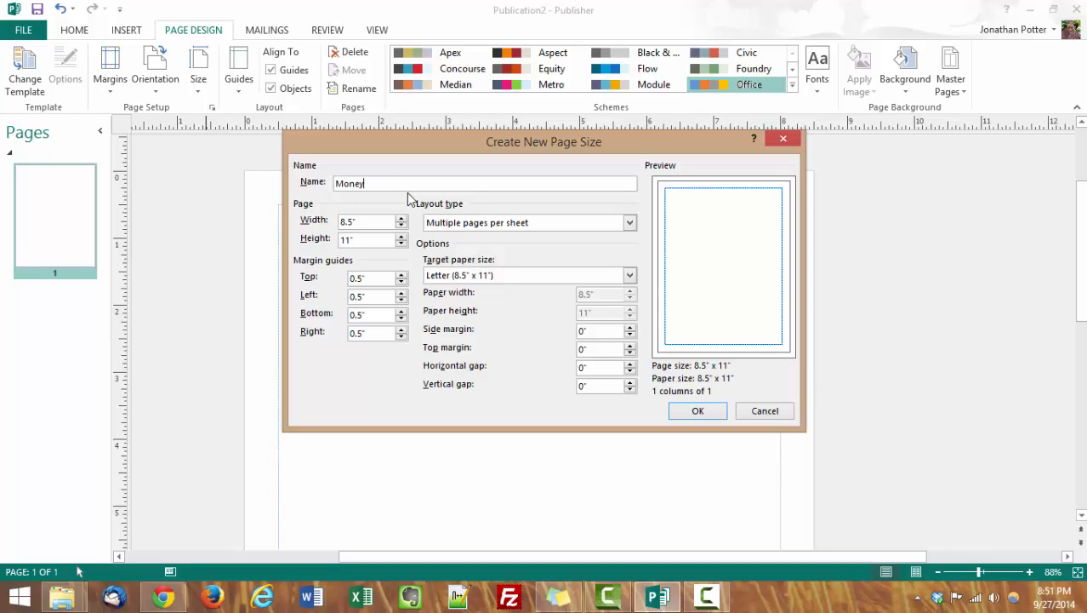
pyautogui.press('Tab')
pyautogui.write('4')
pyautogui.press('Tab')
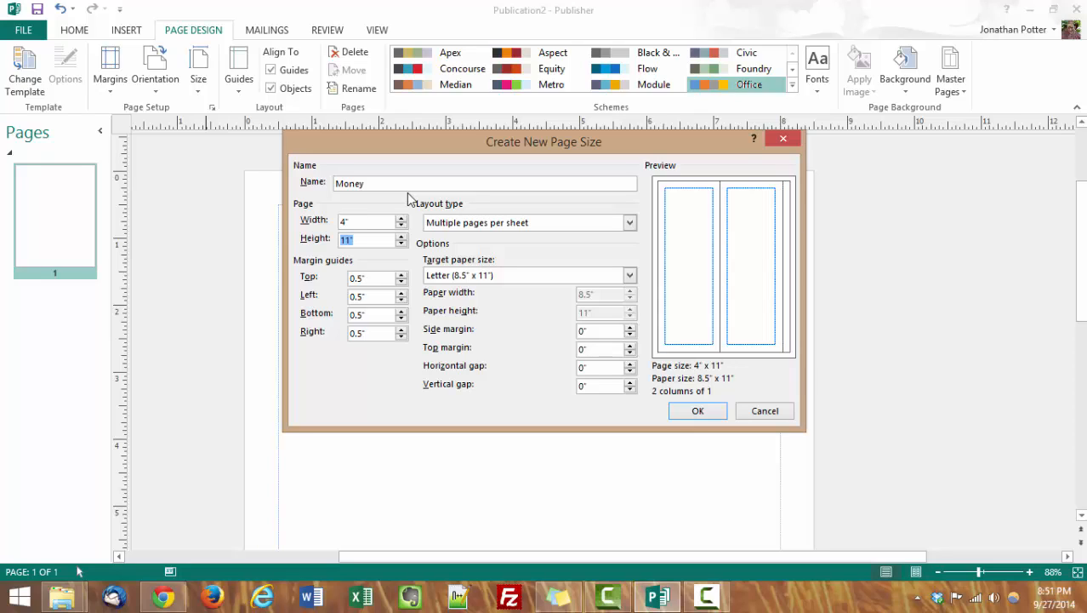
pyautogui.write('2')
pyautogui.press('Tab')
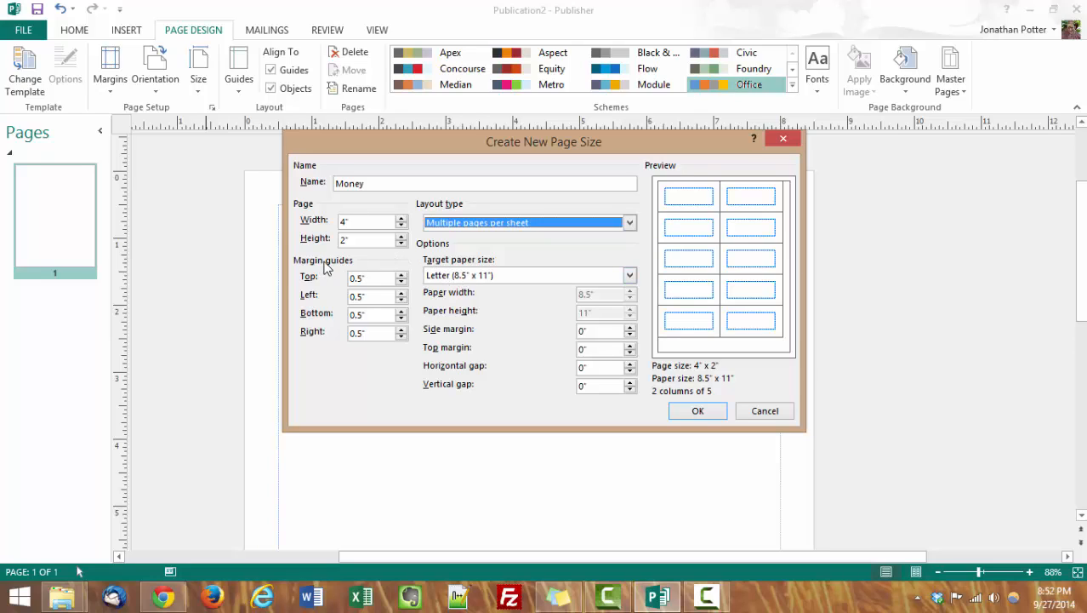
# Set the top, left, bottom and right margin guides of the Money page size to 0.25 inches each
pyautogui.doubleClick(368, 278)
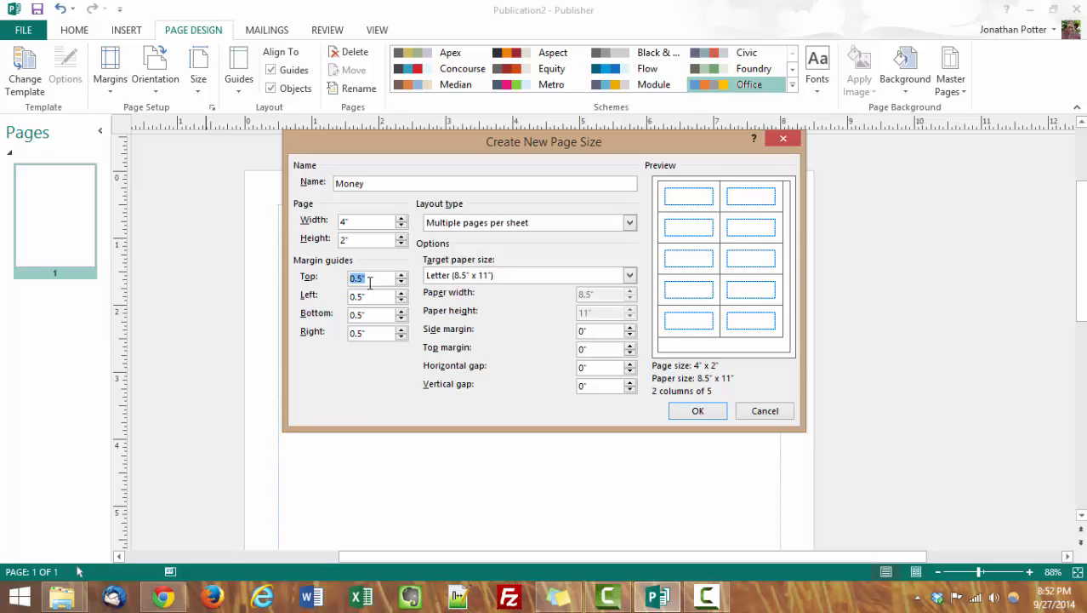
pyautogui.write('.25')
pyautogui.press('Tab')
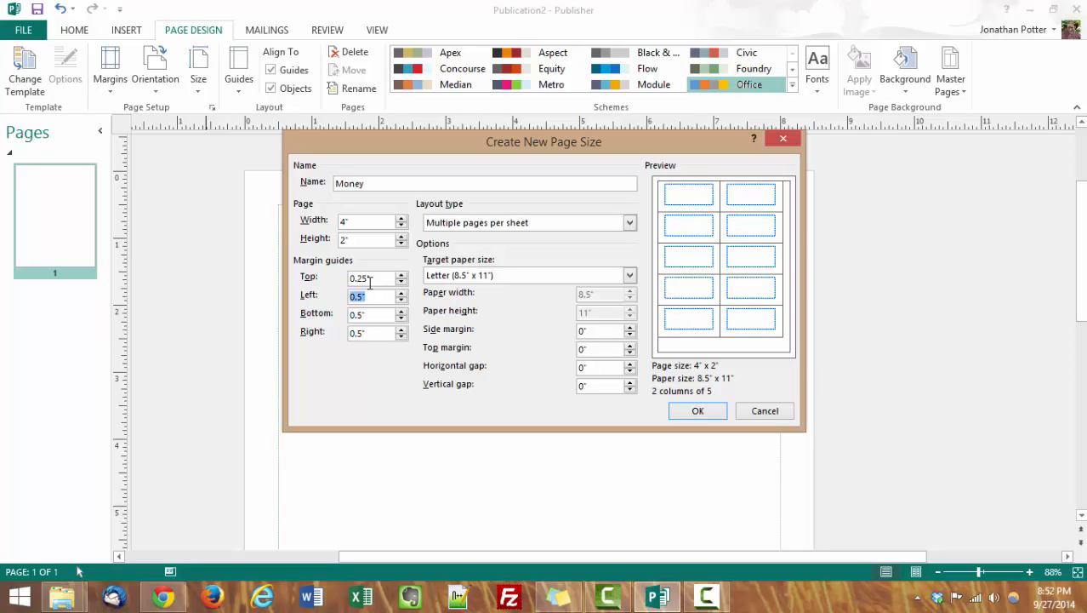
pyautogui.write('.25')
pyautogui.press('Tab')
pyautogui.write('.25')
pyautogui.press('Tab')
pyautogui.write('.25')
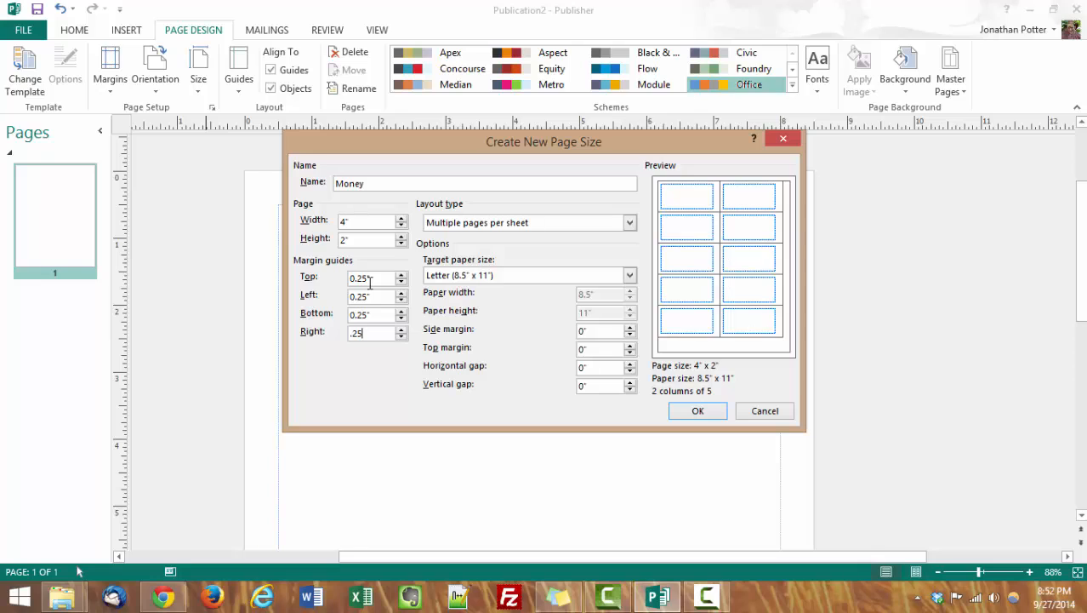
pyautogui.press('Tab')
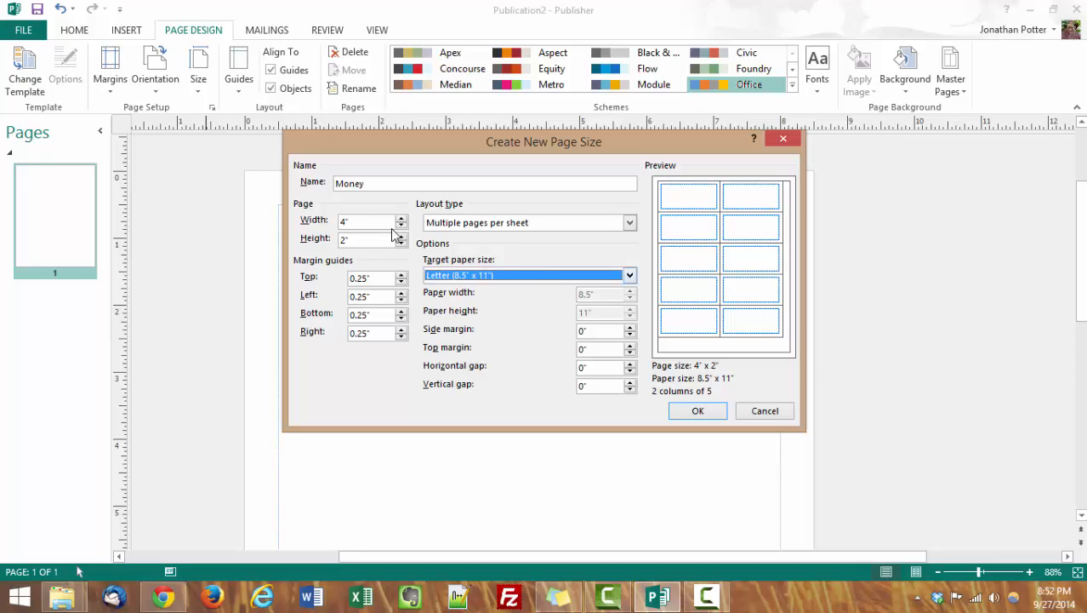
pyautogui.moveTo(587, 328); pyautogui.dragTo(571, 336)
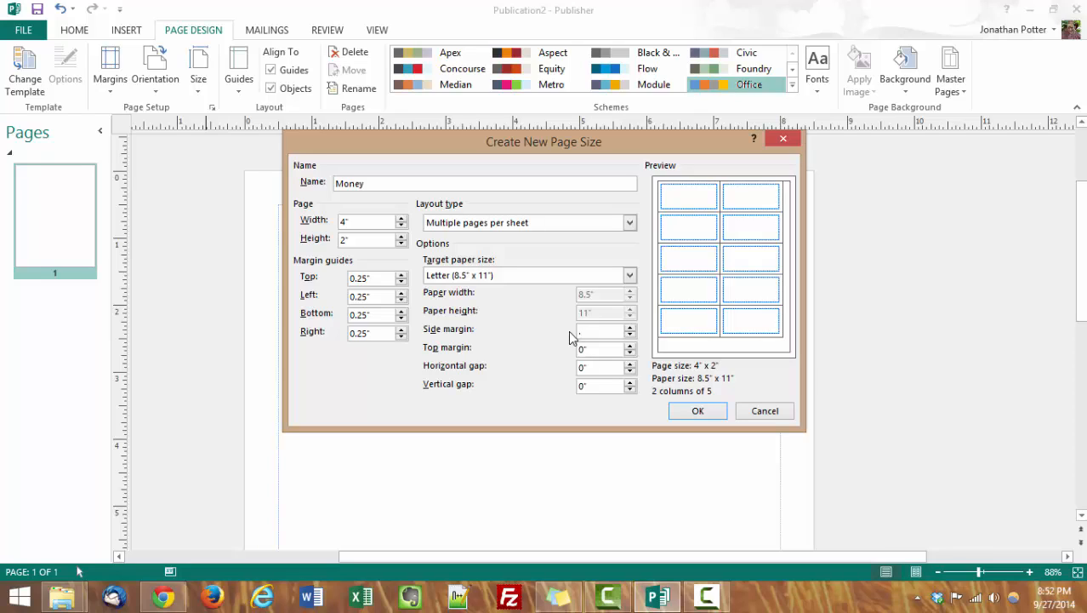
pyautogui.write('.5')
pyautogui.press('Tab')
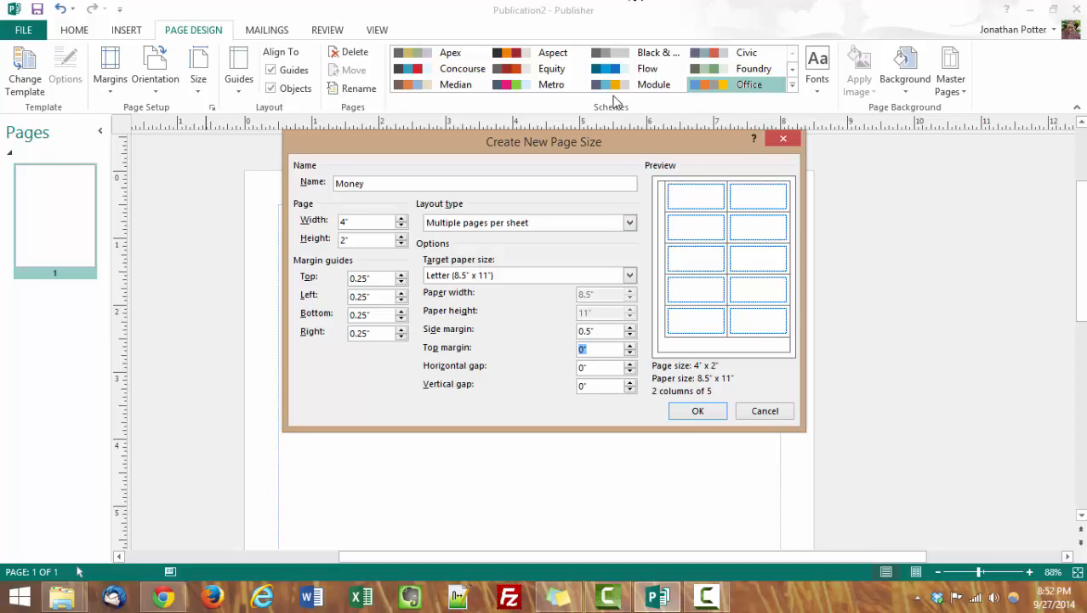
# Set both the side margin and the top margin of the sheet to 0.25 inches
pyautogui.moveTo(600, 331); pyautogui.dragTo(539, 335)
pyautogui.write('.25')
pyautogui.press('Tab')
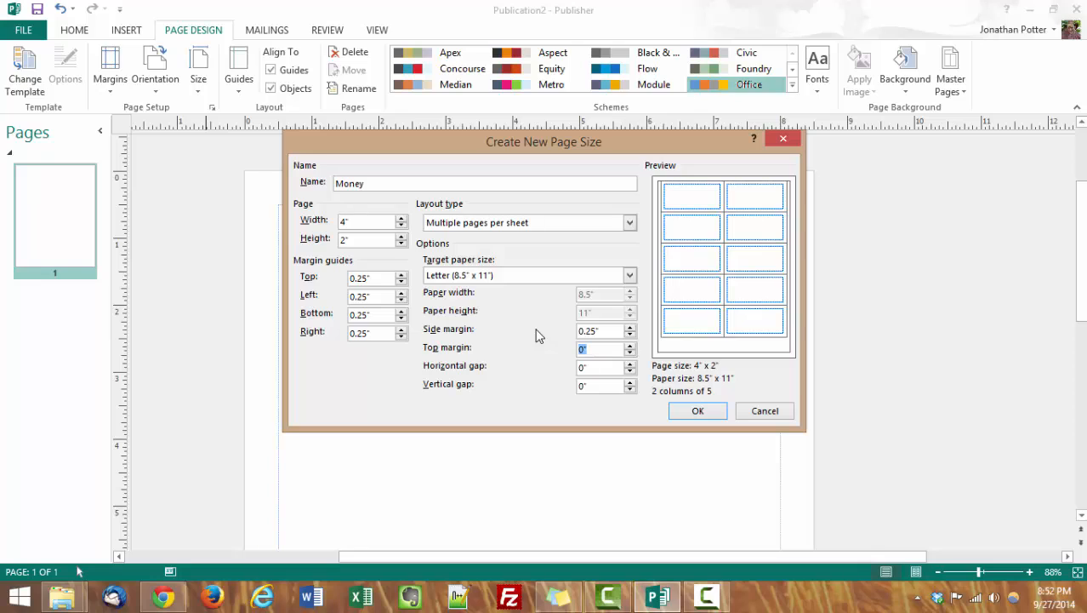
pyautogui.write('.25')
pyautogui.press('Tab')
# Try a horizontal gap and a vertical gap of 0.25 inches between the pages on the sheet
pyautogui.write('.25')
pyautogui.press('Tab')
pyautogui.write('.25')
pyautogui.press('Tab')
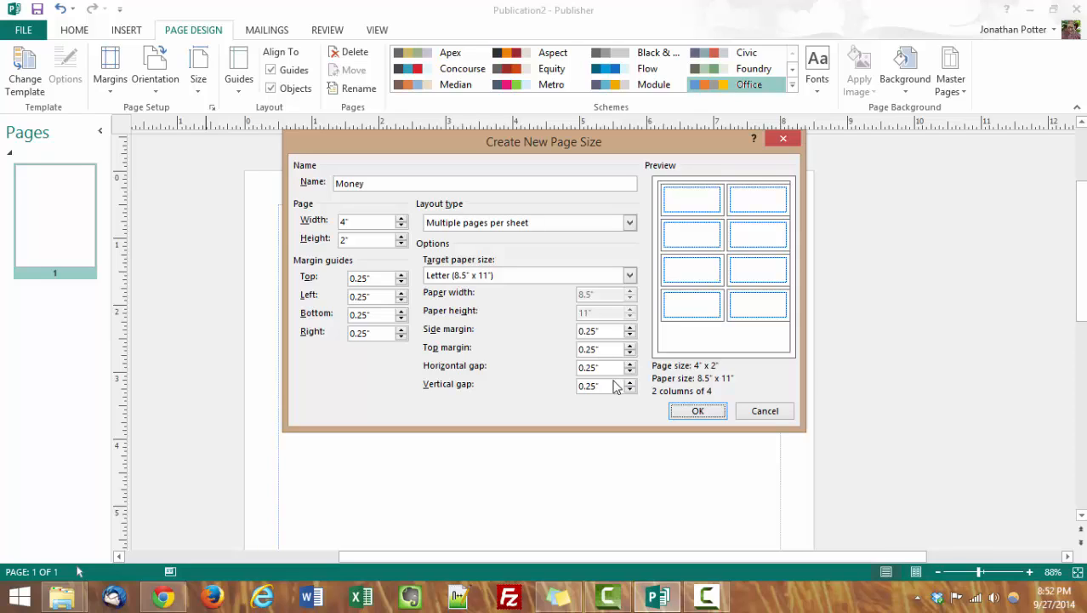
# Set the vertical and horizontal gaps to 0 inches and create the custom page size
pyautogui.click(595, 387)
pyautogui.moveTo(596, 387); pyautogui.dragTo(534, 395)
pyautogui.write('0')
pyautogui.hotkey('shift', 'Tab')
pyautogui.write('0')
pyautogui.hotkey('shift', 'Tab')
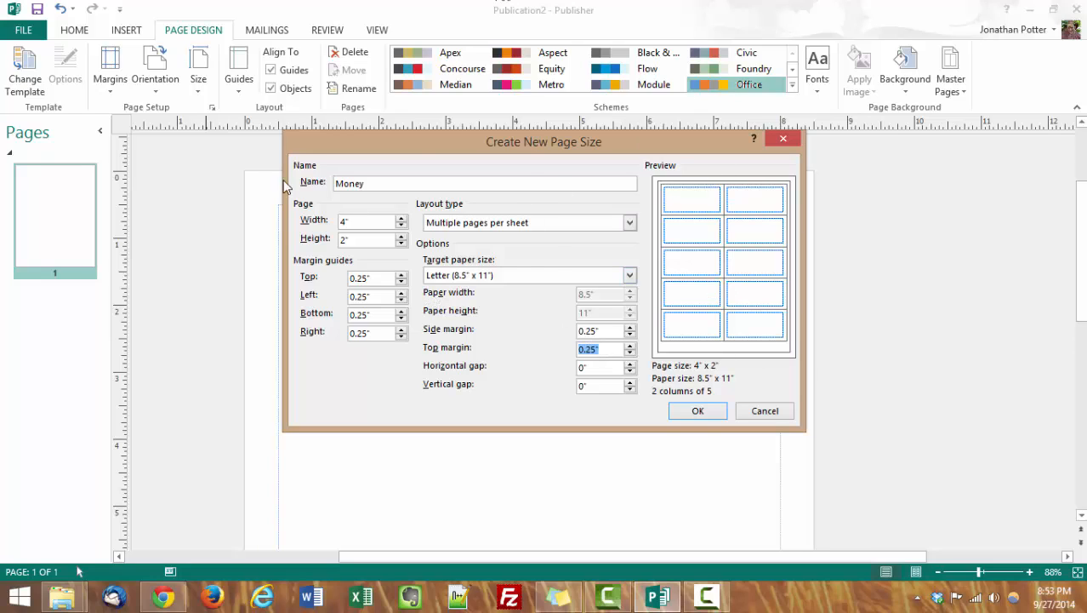
pyautogui.click(697, 412)
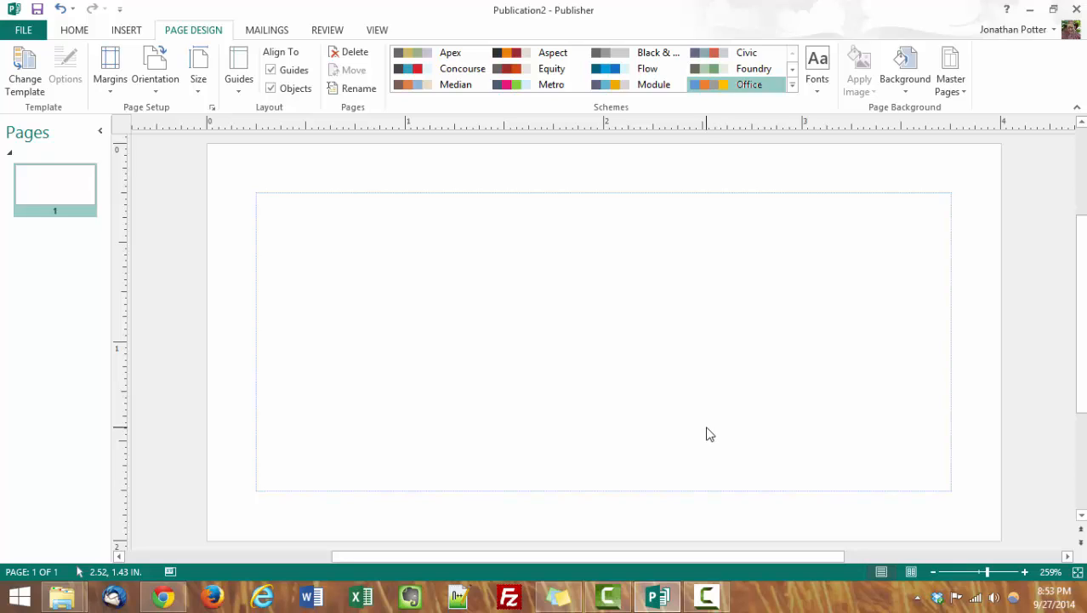
# Draw a text box about 1.61 by 1.31 inches near the middle of the page and enter "Hi!" in it
pyautogui.scroll(-2, 703, 431)
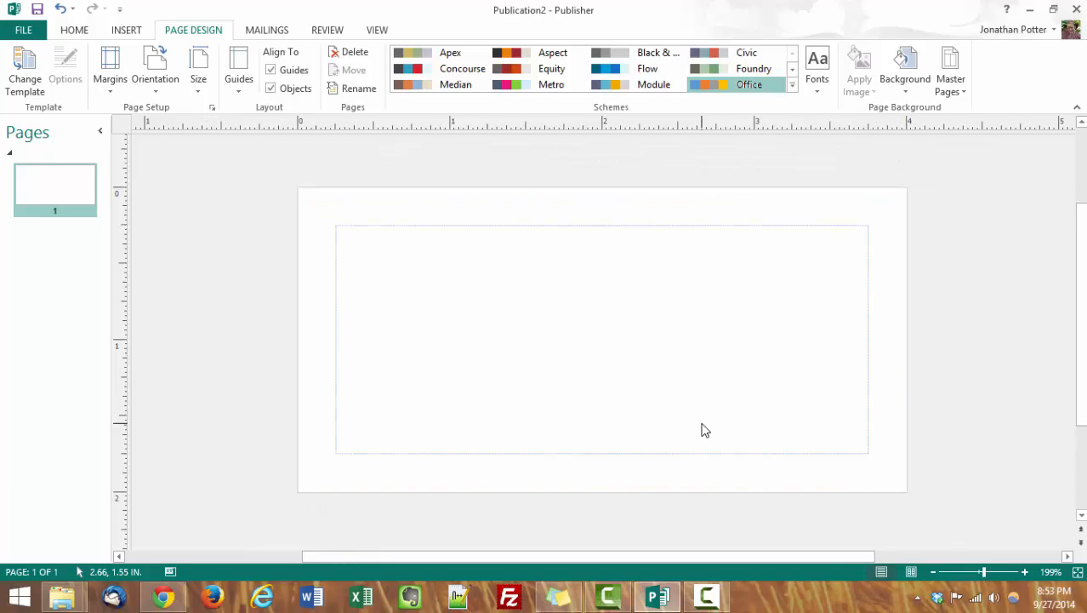
pyautogui.scroll(1, 704, 430)
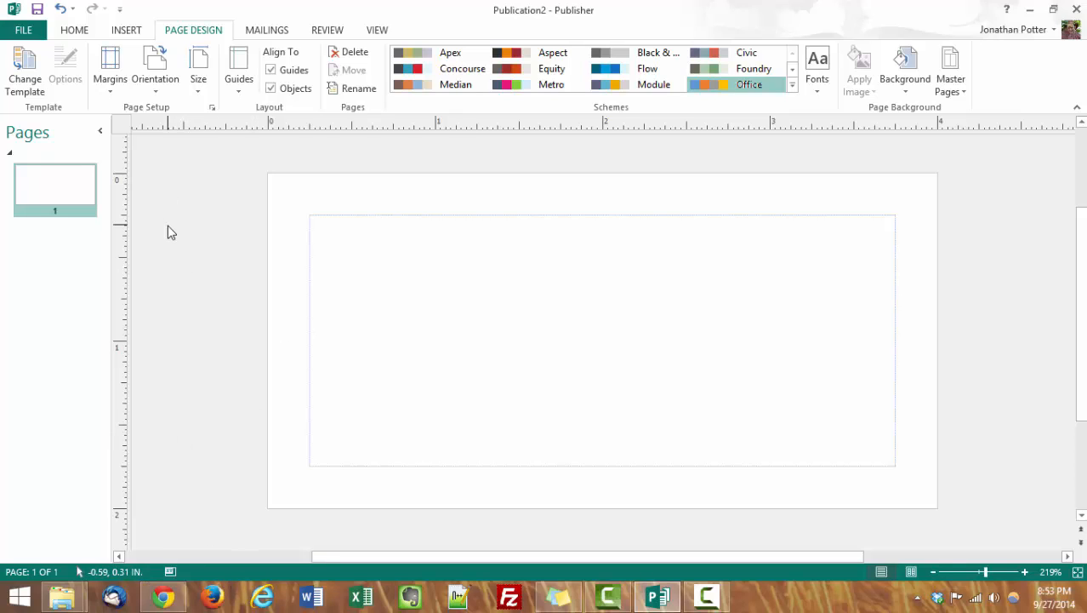
pyautogui.click(74, 30)
pyautogui.click(542, 83)
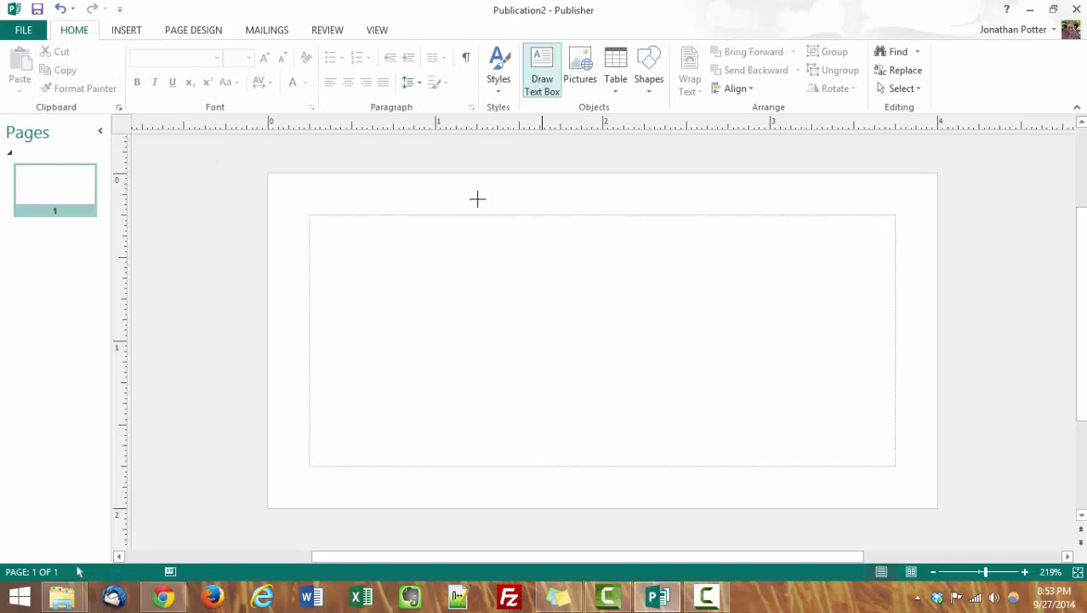
pyautogui.moveTo(434, 235); pyautogui.dragTo(714, 465)
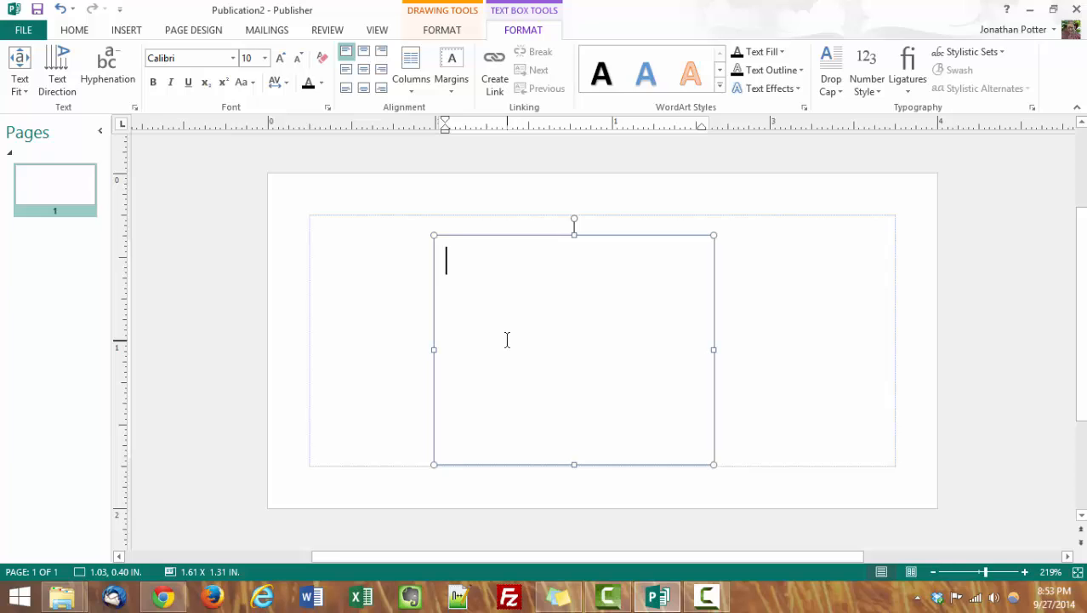
pyautogui.write('Hi!')
pyautogui.click(361, 306)
# Examine the print preview to check how the page copies are arranged on the letter sheet, then return to the page
pyautogui.click(30, 29)
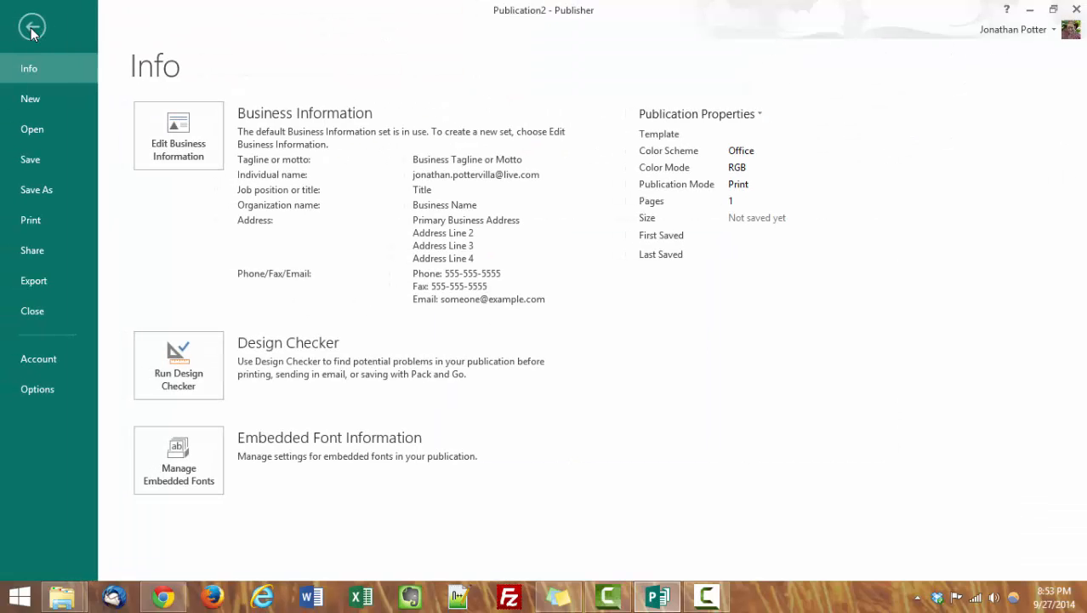
pyautogui.click(69, 219)
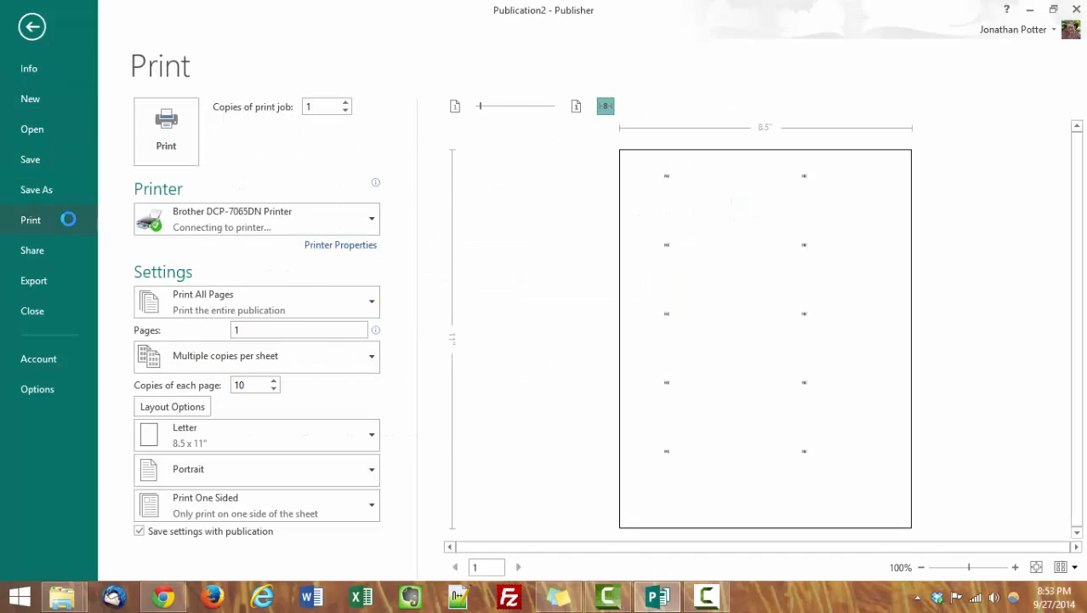
pyautogui.click(628, 196)
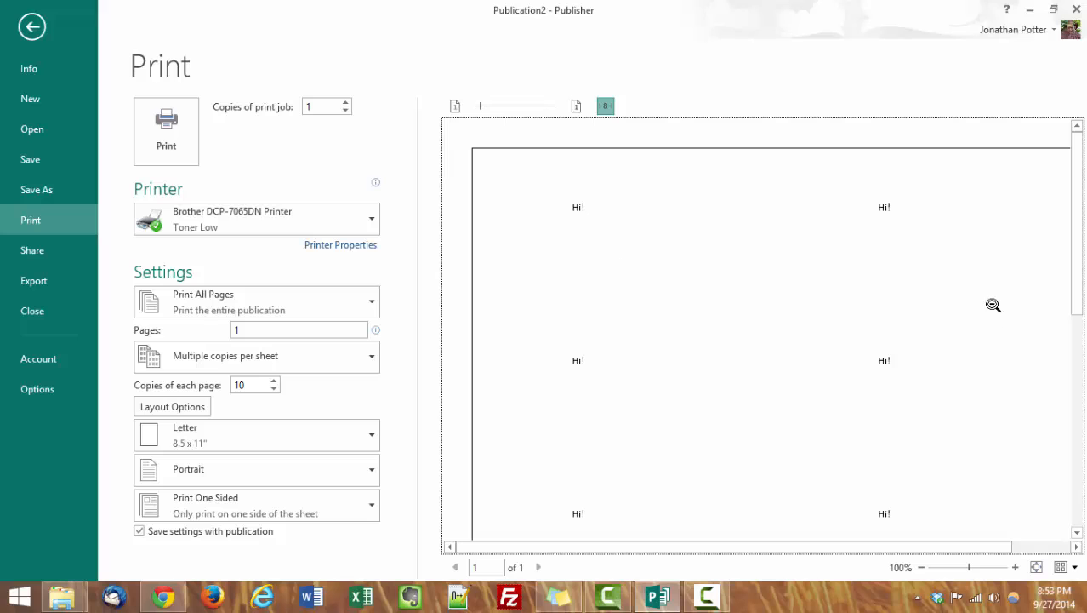
pyautogui.moveTo(1076, 256); pyautogui.dragTo(1056, 497)
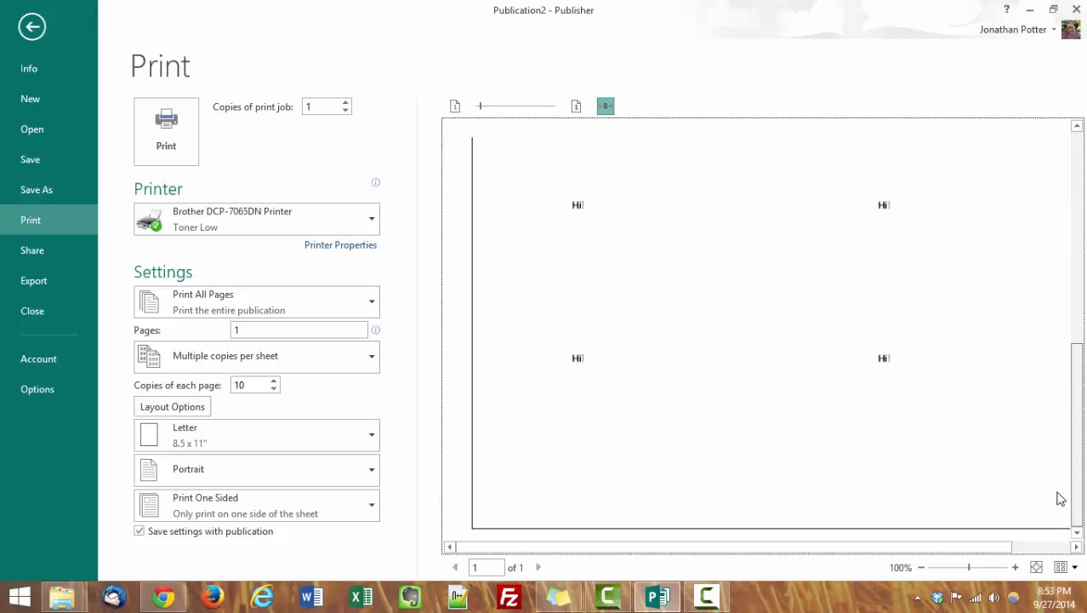
pyautogui.click(878, 338)
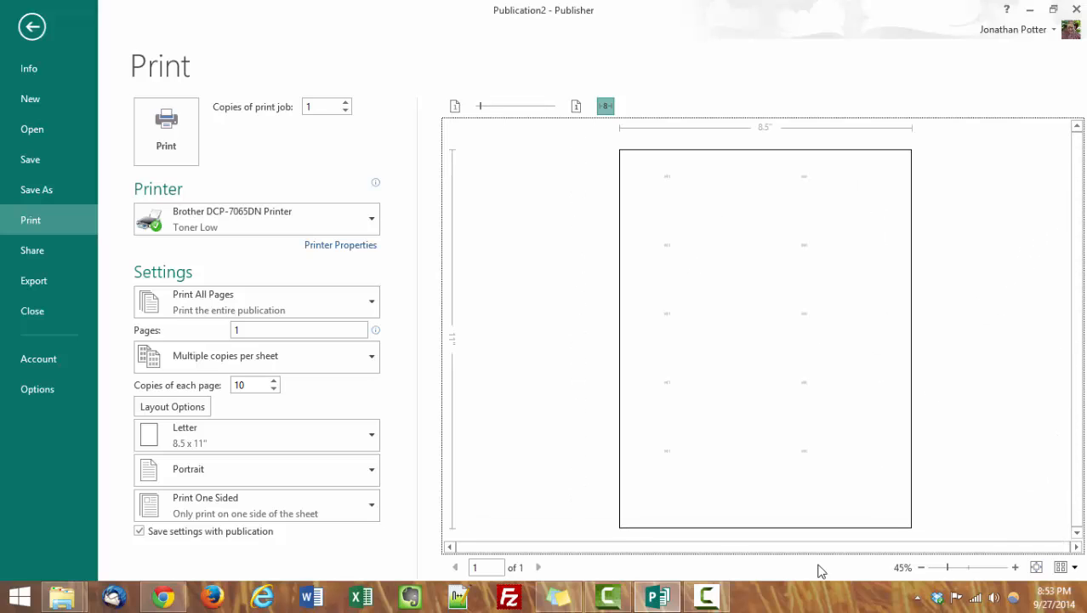
pyautogui.click(28, 28)
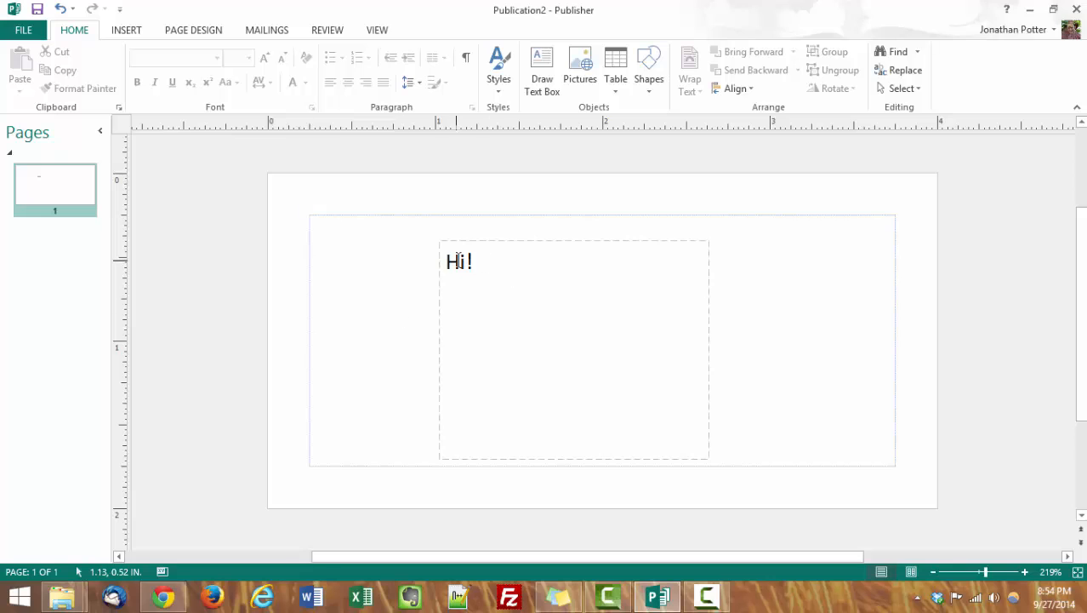
# Delete the "Hi!" text box from the page
pyautogui.click(481, 239)
pyautogui.press('Delete')
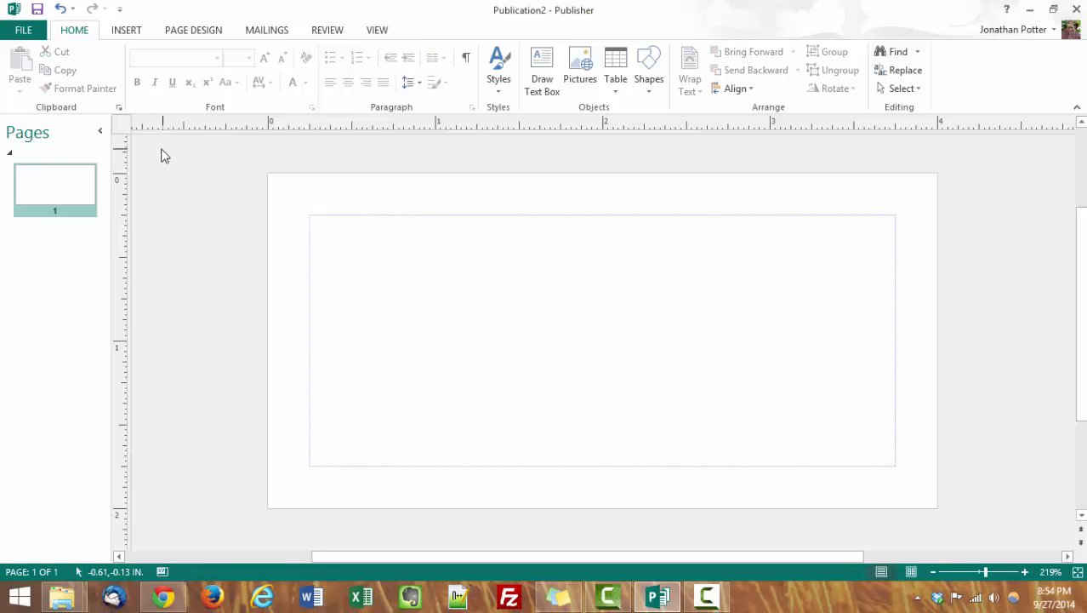
# Insert the picture "9-29-14 Bank Pic.png" from the OneDrive folder "Microsoft Office as a Tool"
pyautogui.click(125, 32)
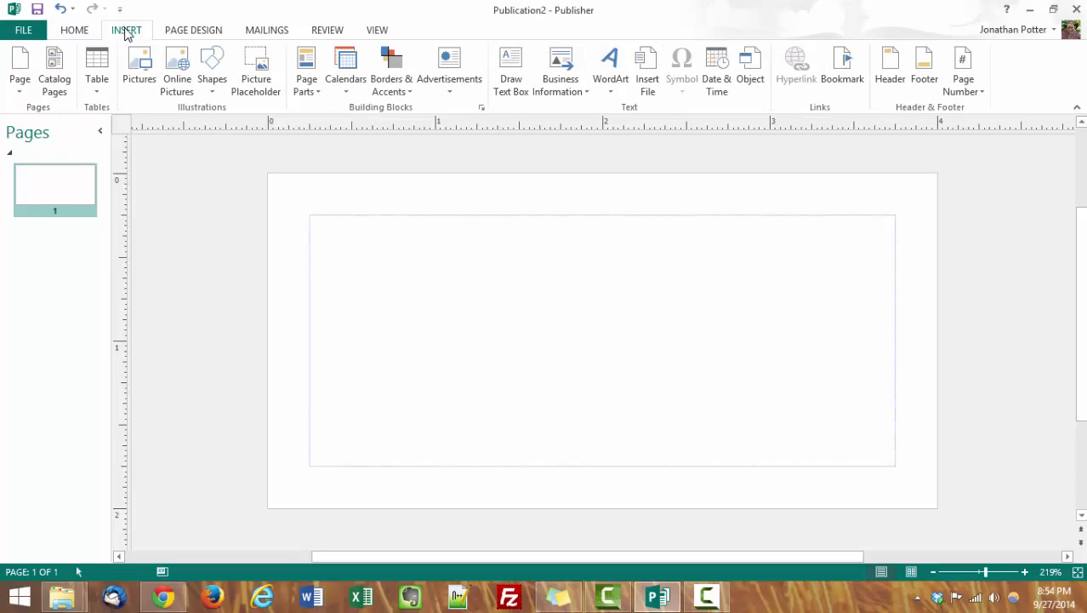
pyautogui.click(144, 79)
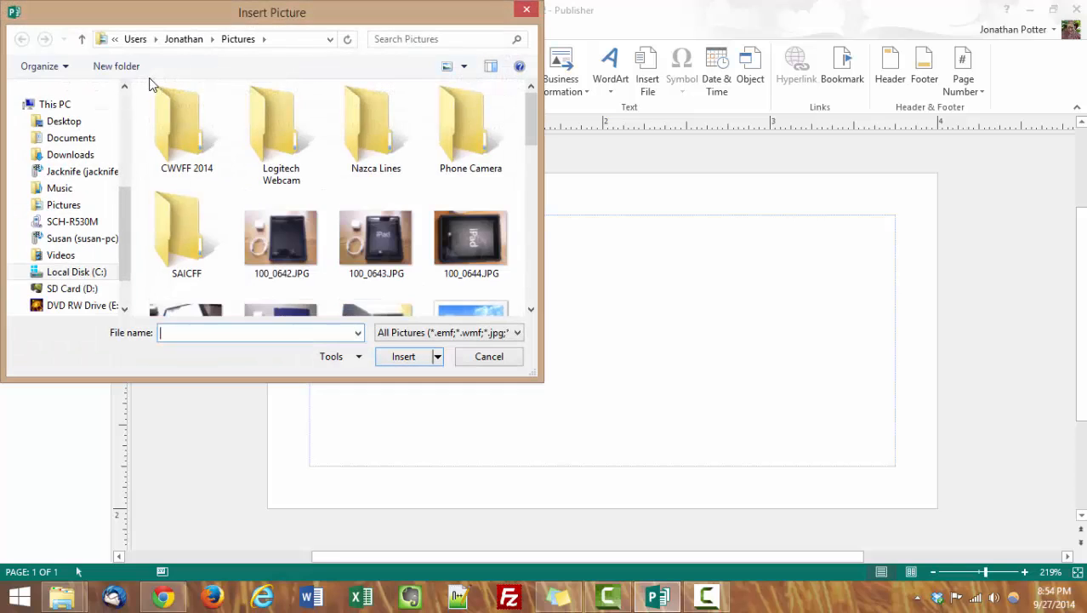
pyautogui.scroll(4, 121, 132)
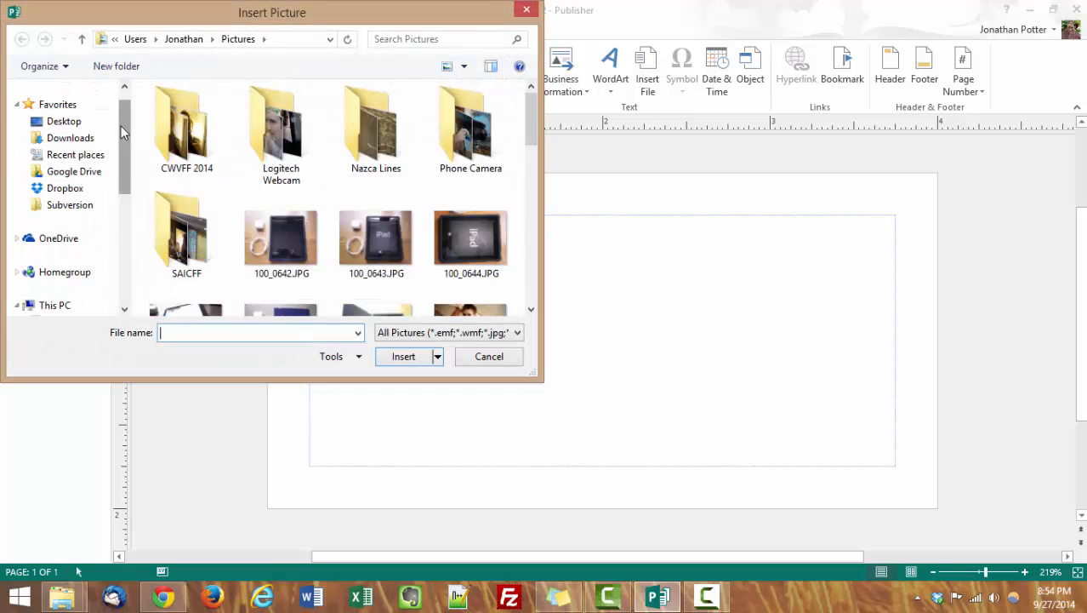
pyautogui.click(49, 243)
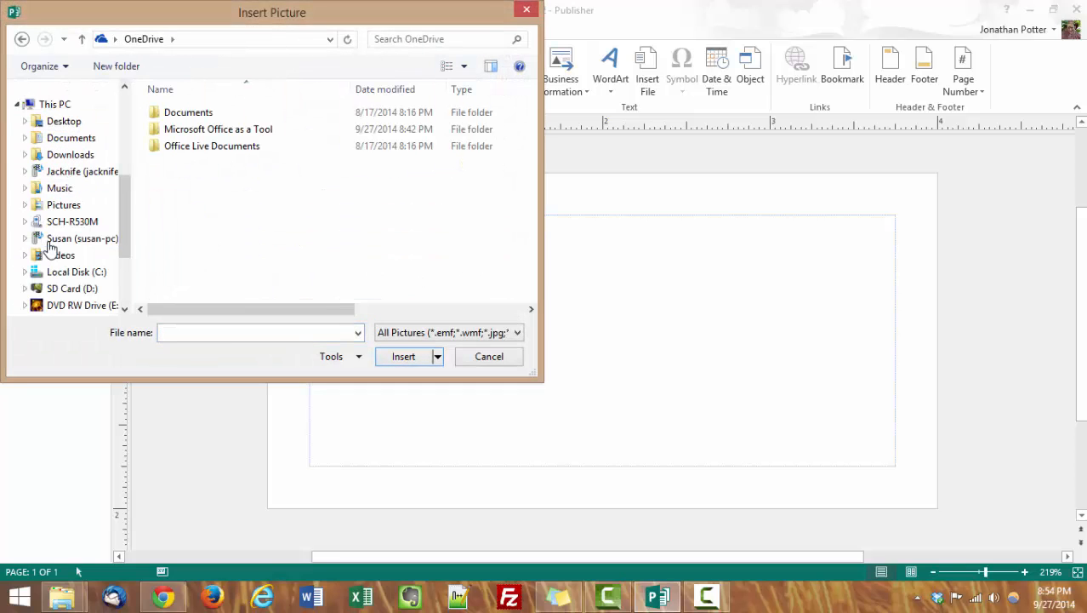
pyautogui.doubleClick(250, 132)
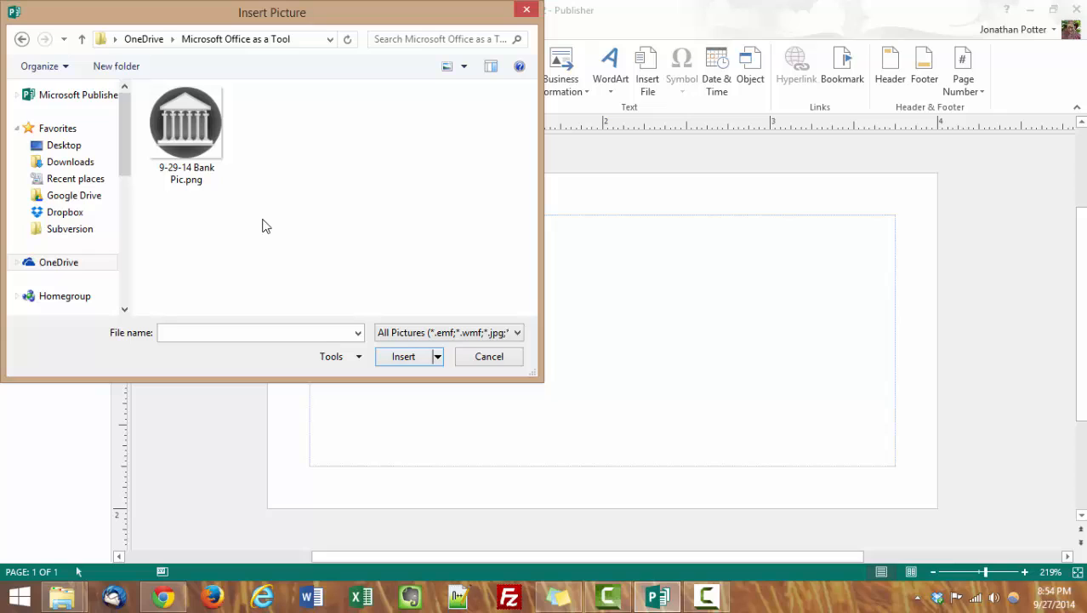
pyautogui.click(173, 134)
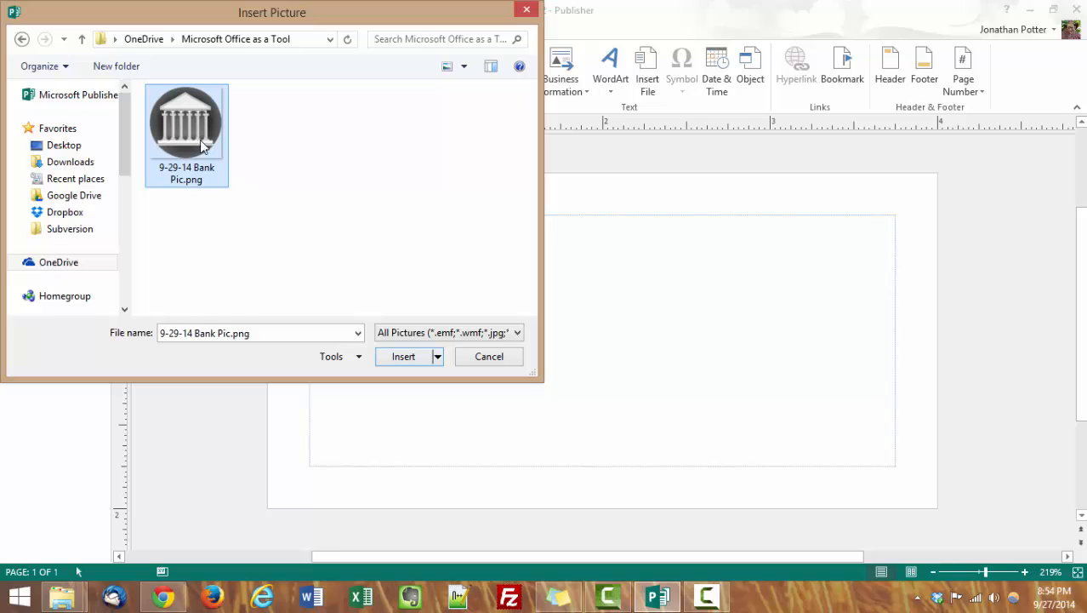
pyautogui.click(402, 358)
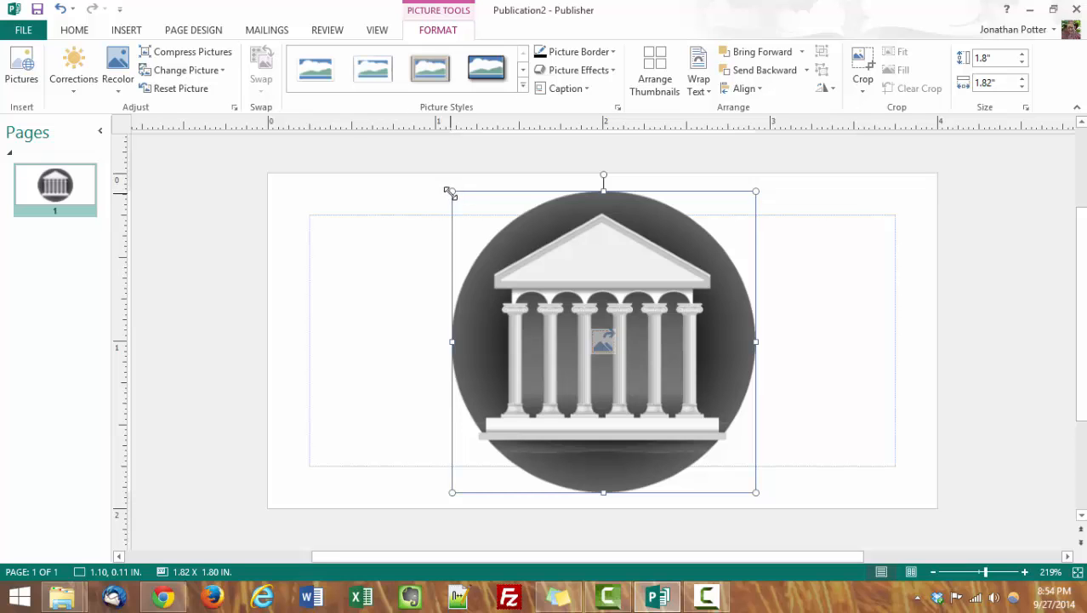
# Shrink the bank picture proportionally to about 1.13 by 1.12 inches and place it near the page's horizontal centre, resting on the lower margin guide
pyautogui.moveTo(450, 193); pyautogui.dragTo(503, 254)
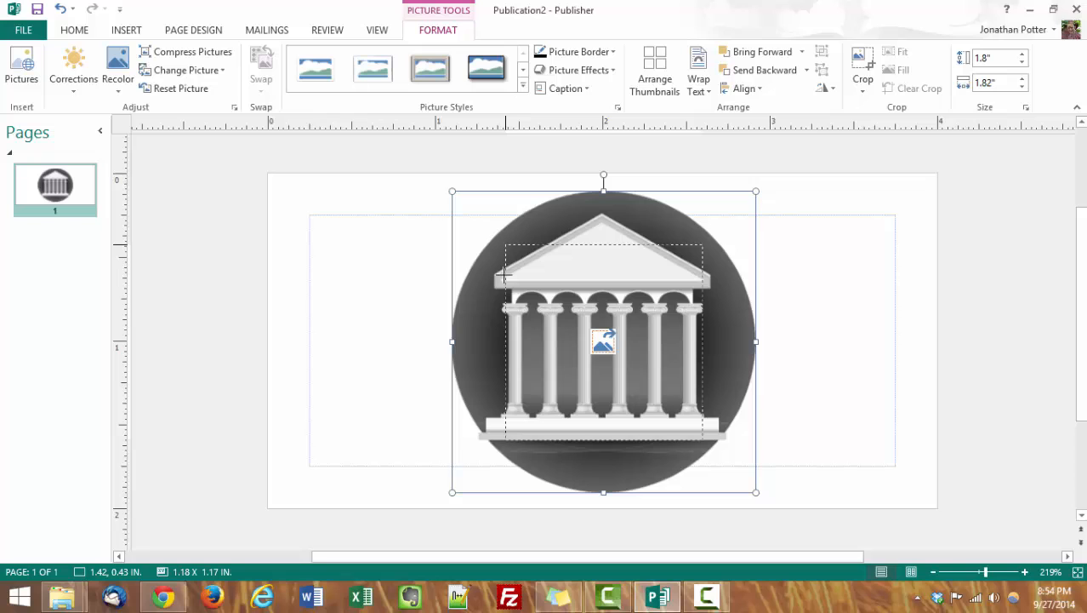
pyautogui.moveTo(504, 272); pyautogui.dragTo(458, 256)
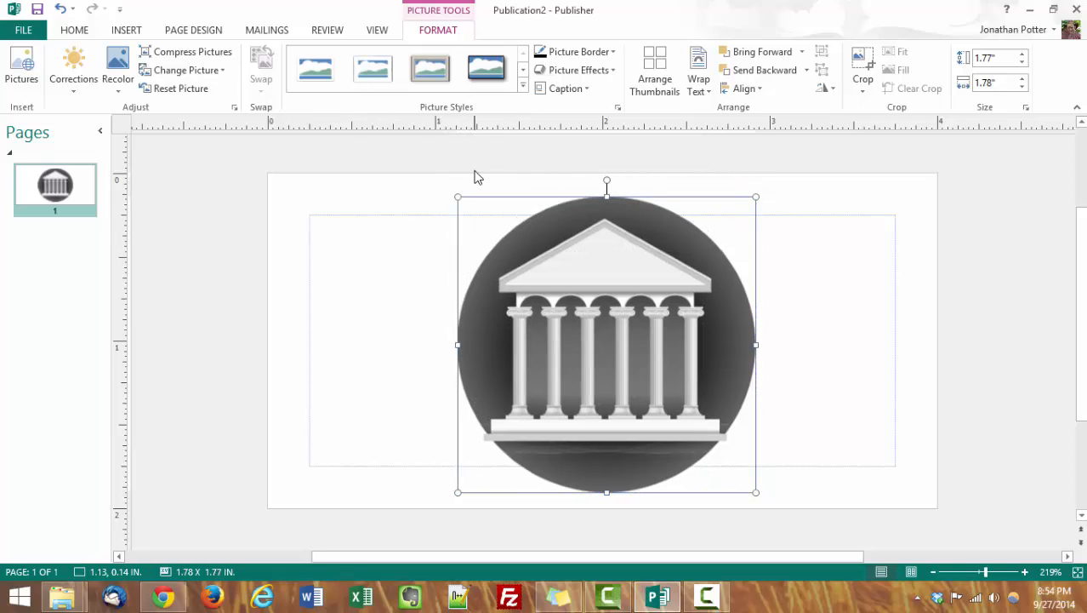
pyautogui.moveTo(456, 196); pyautogui.dragTo(568, 357)
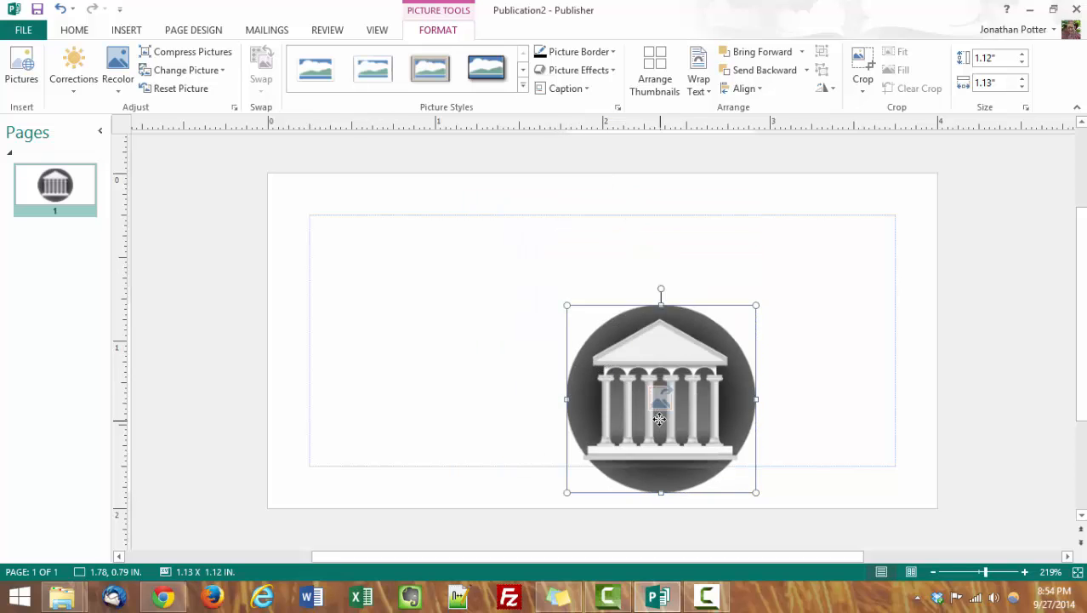
pyautogui.moveTo(660, 419); pyautogui.dragTo(595, 392)
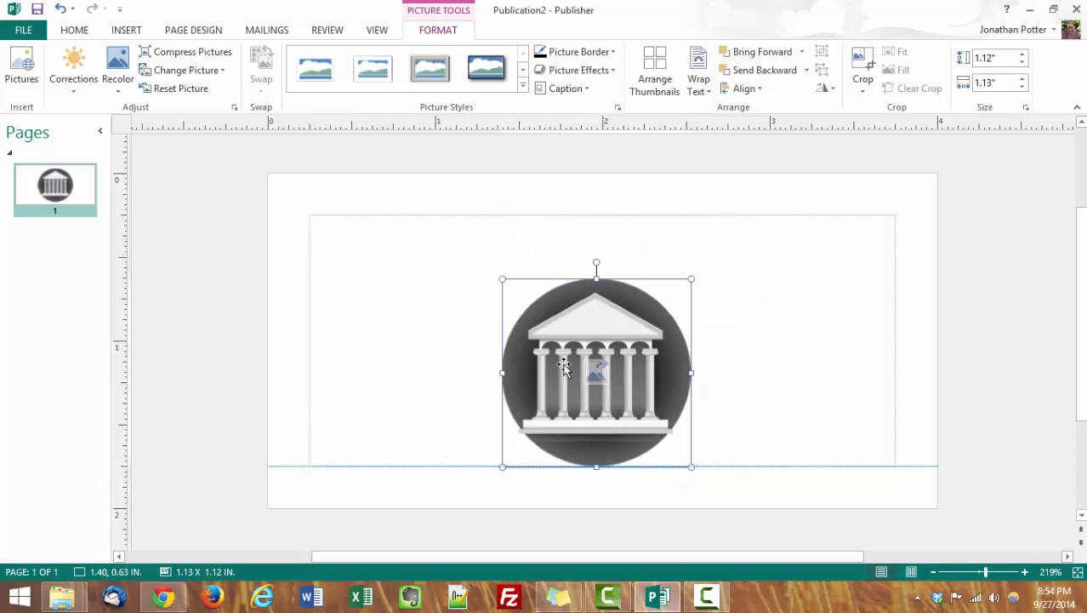
pyautogui.moveTo(549, 292); pyautogui.dragTo(554, 315)
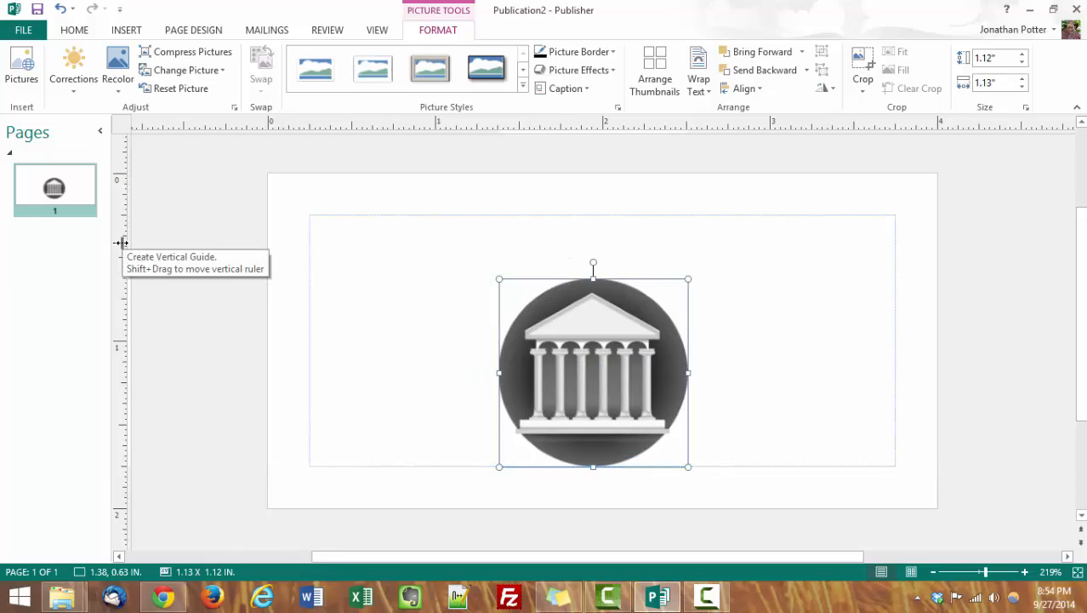
# Deselect the picture, then hide the rulers and show them again
pyautogui.moveTo(117, 248); pyautogui.dragTo(118, 294)
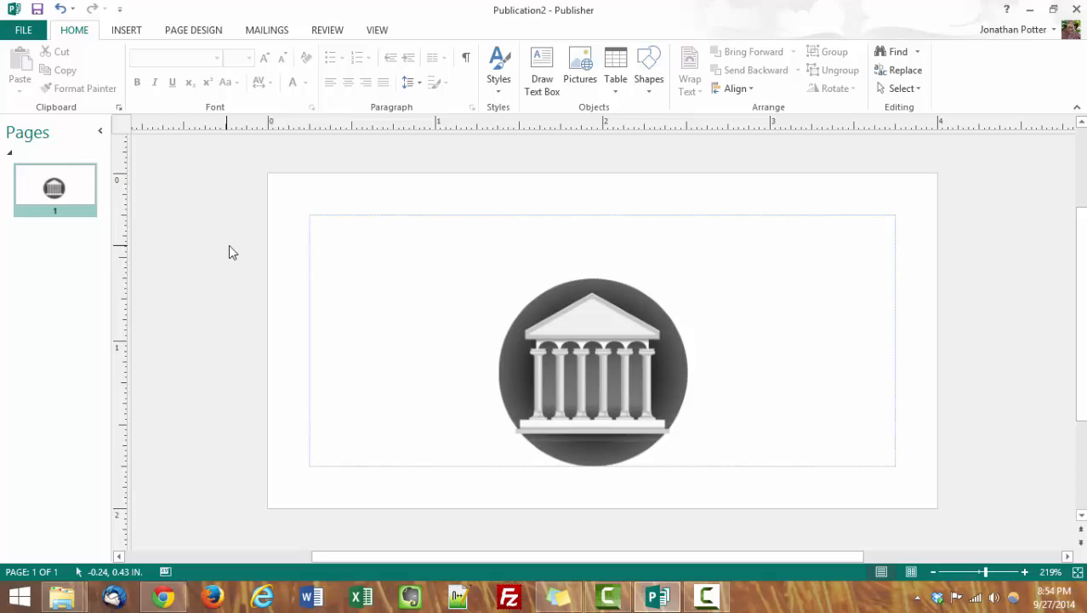
pyautogui.click(377, 30)
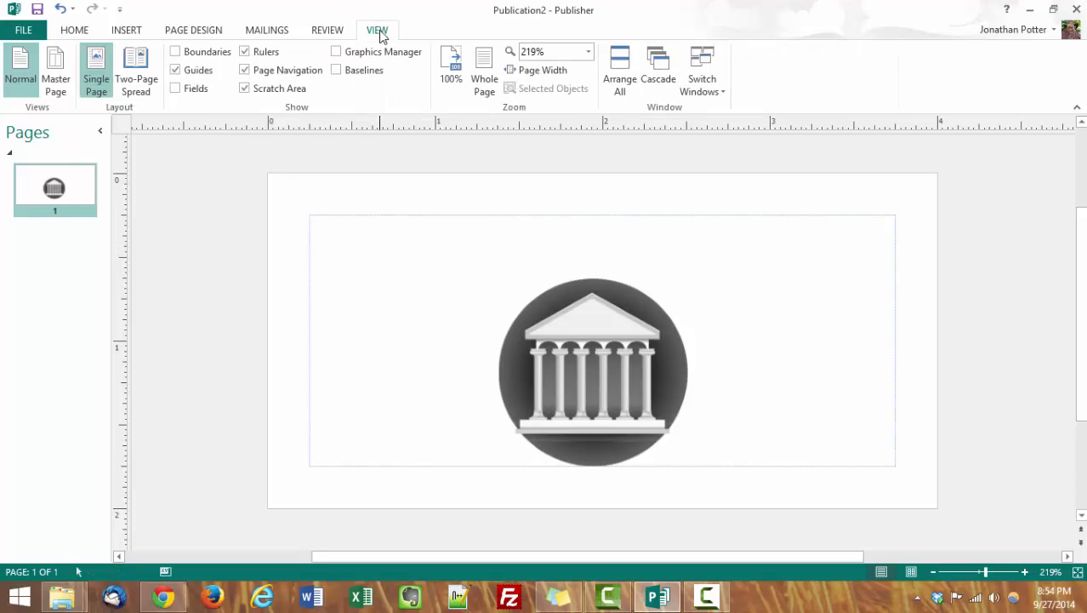
pyautogui.click(250, 53)
pyautogui.click(247, 53)
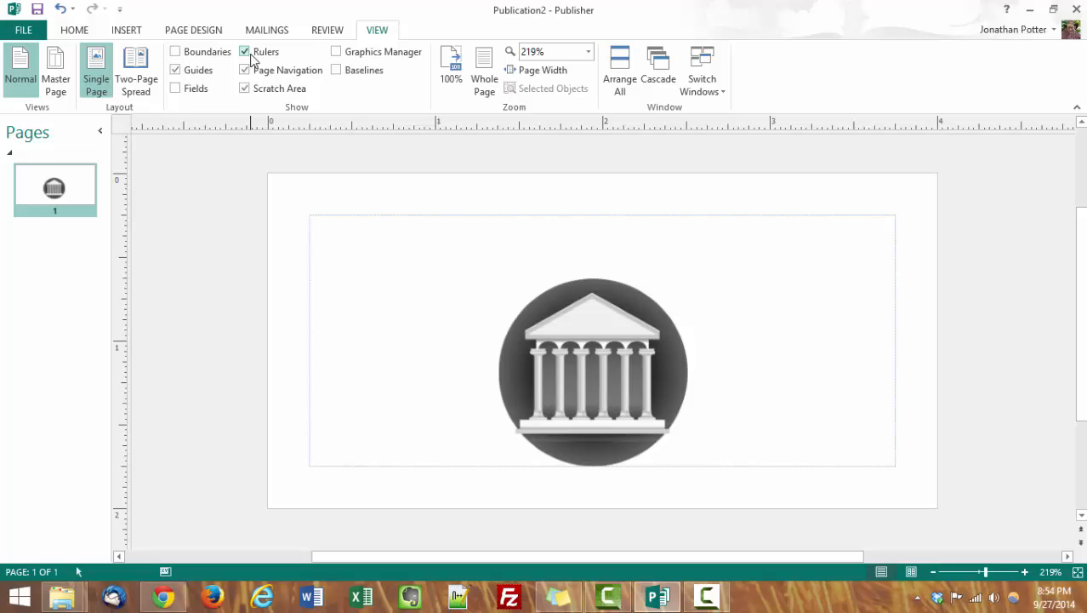
pyautogui.click(75, 31)
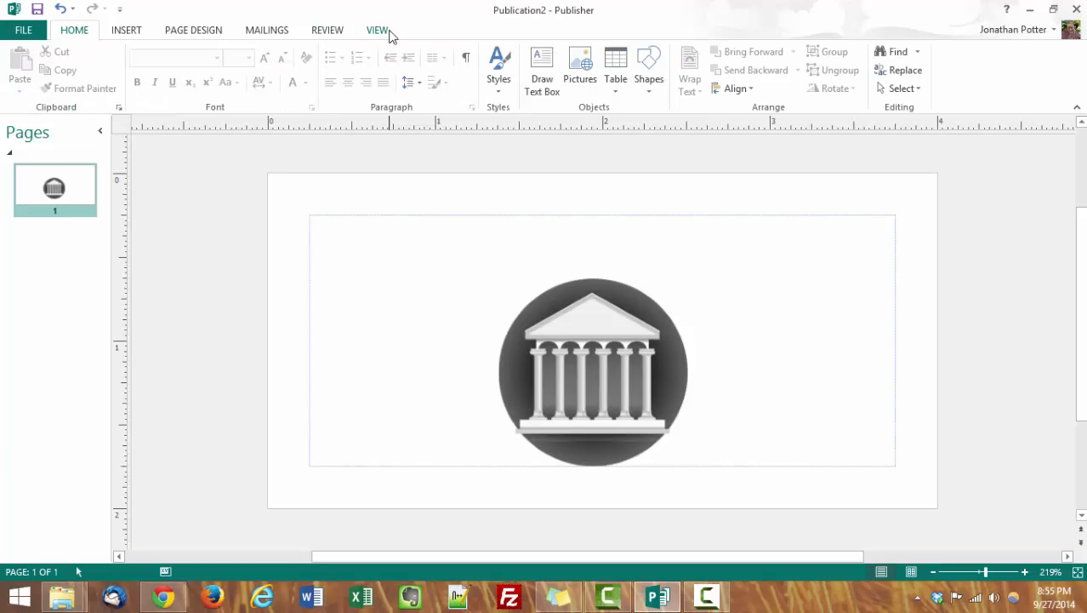